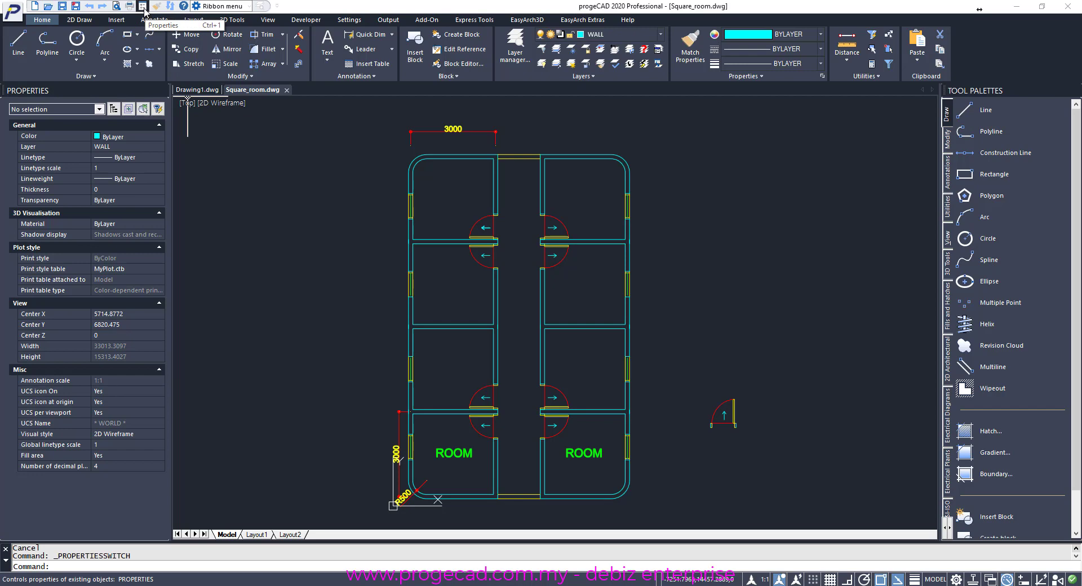
Step: Inspect the properties of the two yellow lines closing the top of the corridor, and leave the properties palette hidden
click(143, 8)
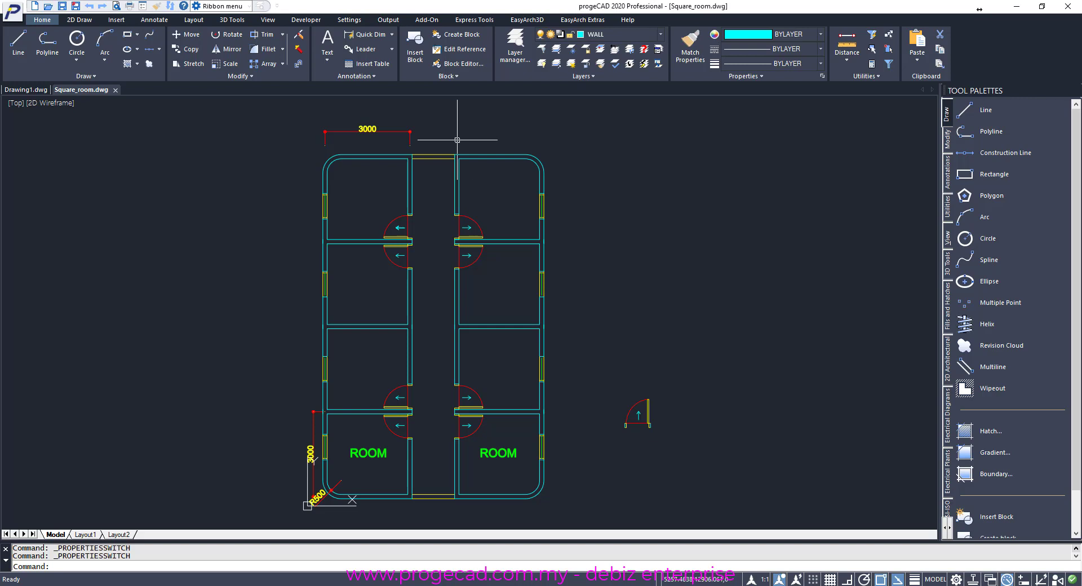
click(438, 150)
click(435, 175)
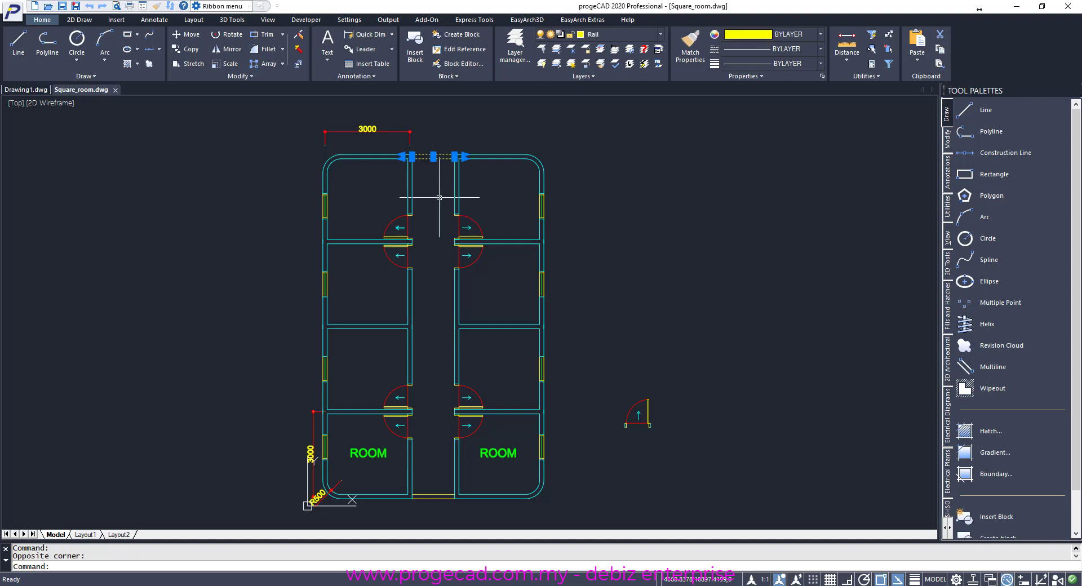
click(143, 7)
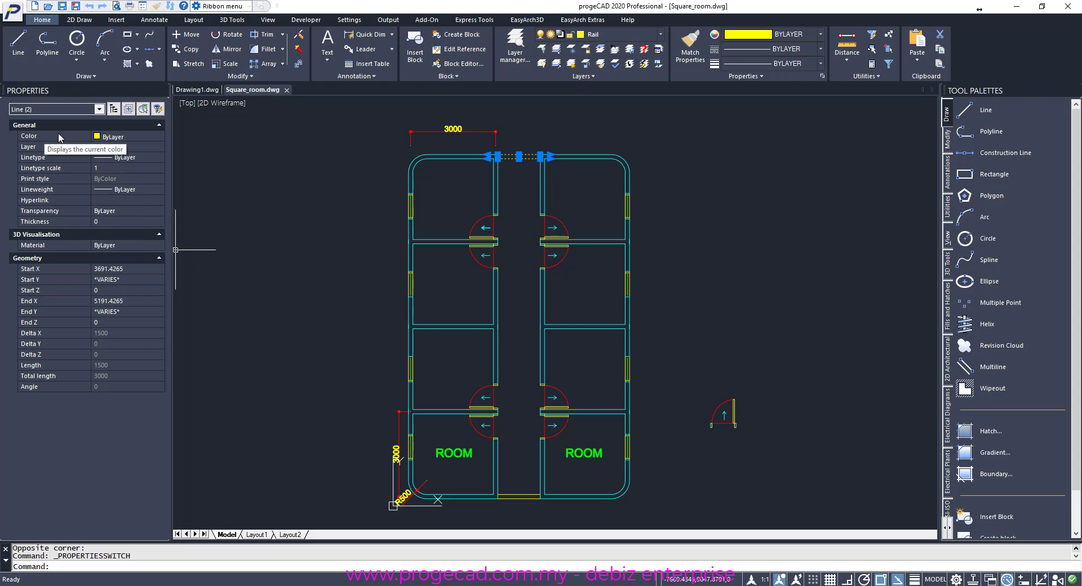
click(143, 7)
key(Escape)
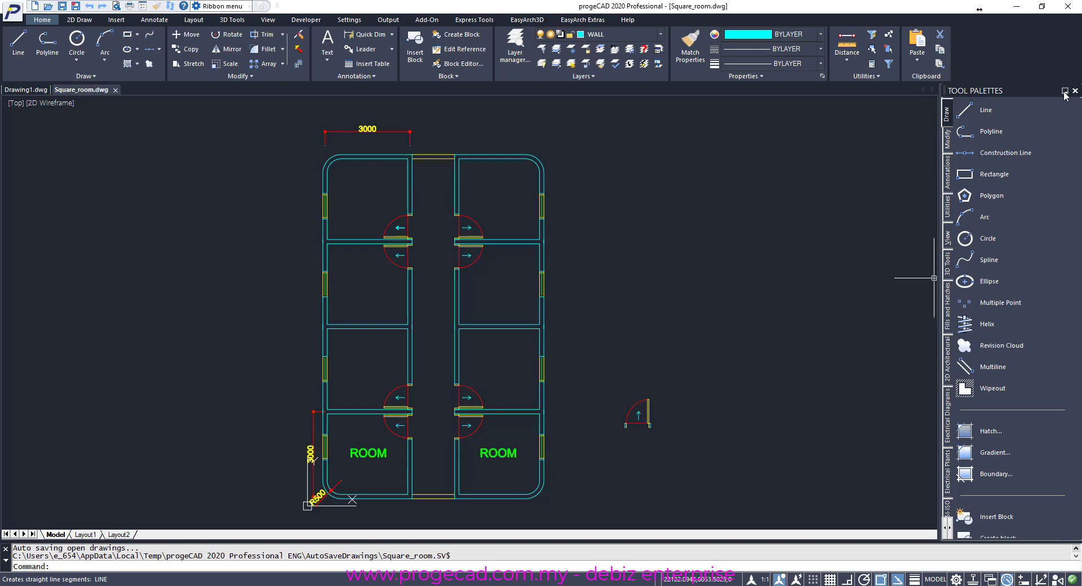
Step: Set the Tool Palettes to auto-hide so they collapse and free up drawing space
click(1065, 92)
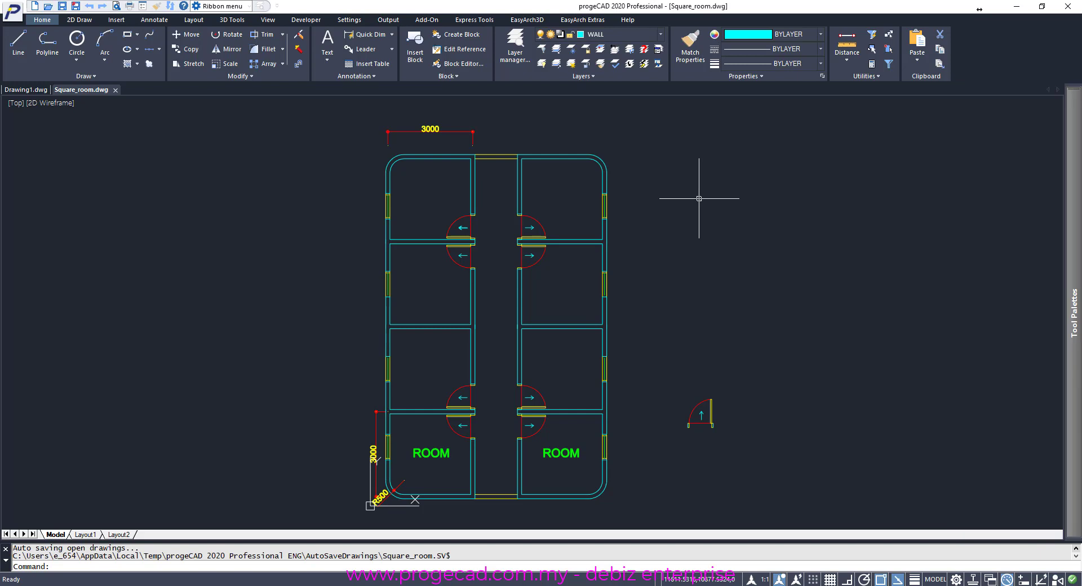
mouse_move(1076, 220)
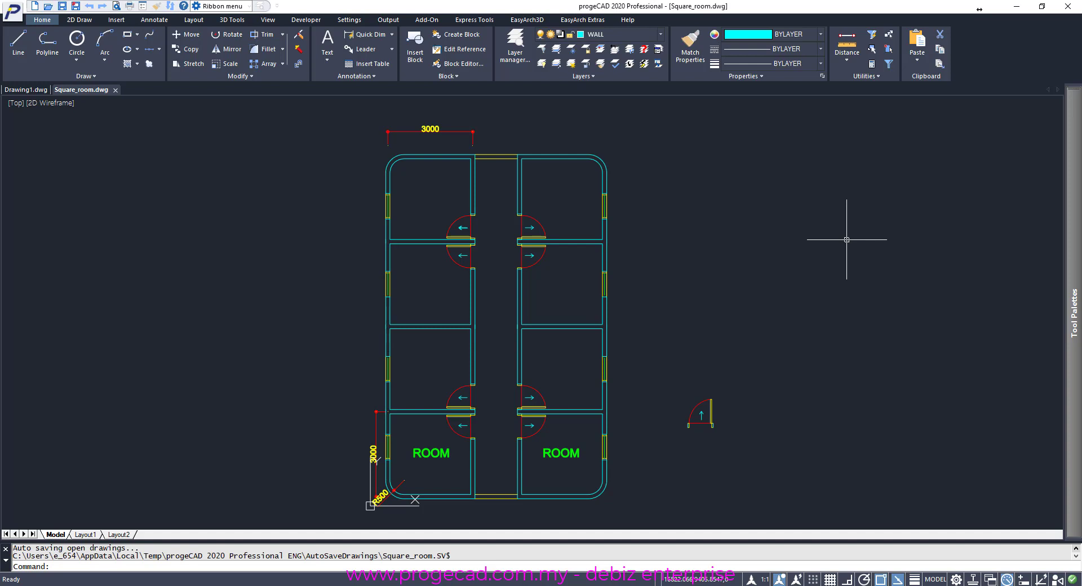
Step: Look up the command assigned to the alias CP among the PCAD aliases in the user interface customization
click(349, 20)
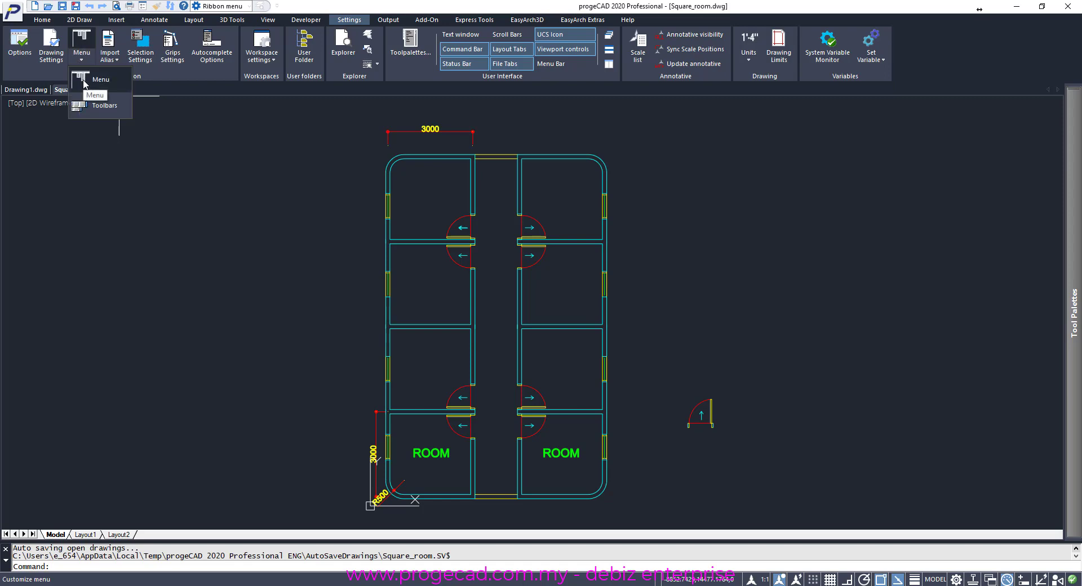
click(80, 45)
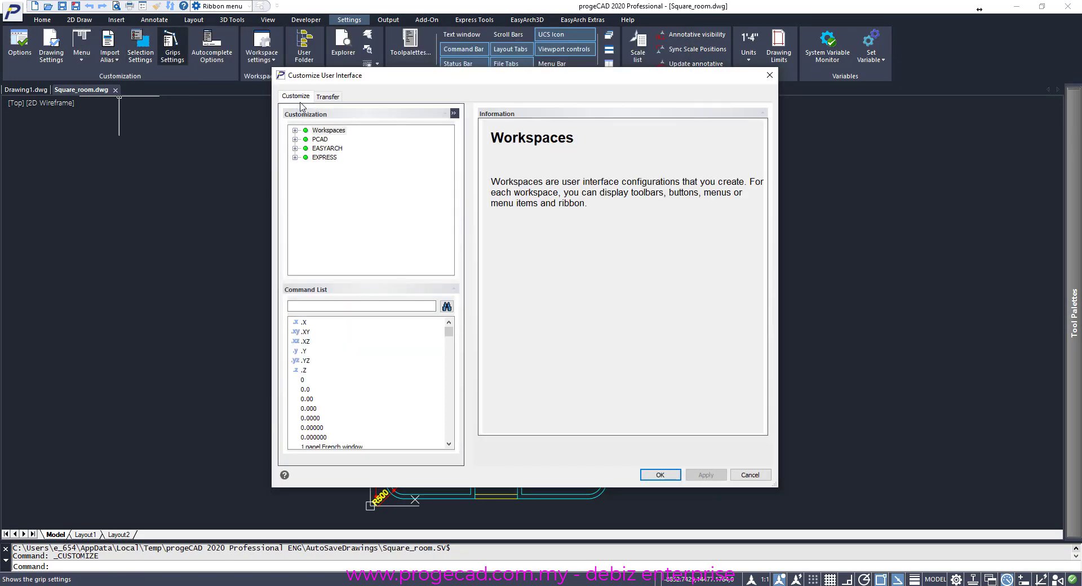
click(294, 139)
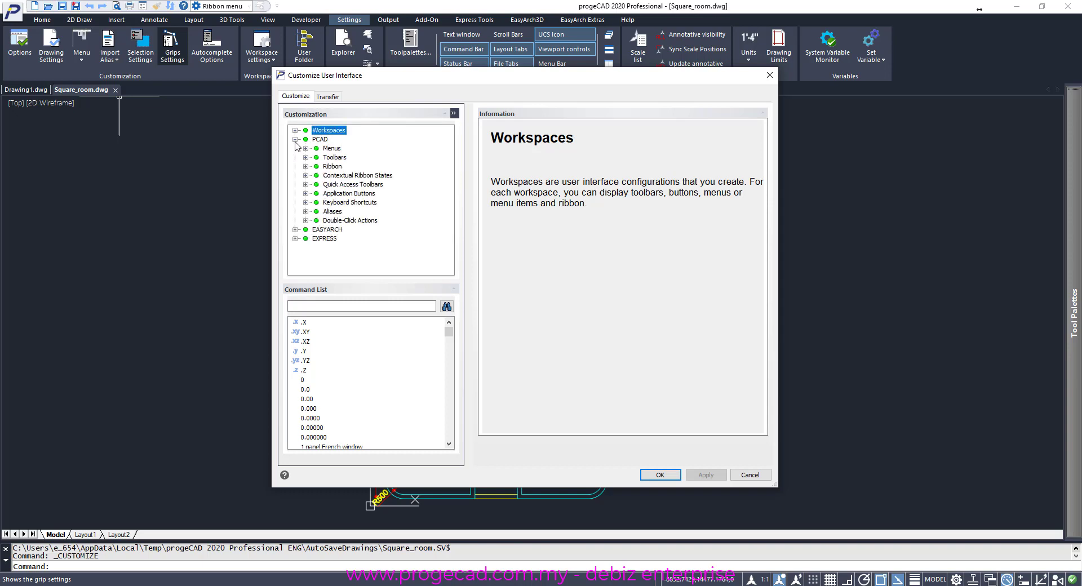
click(304, 211)
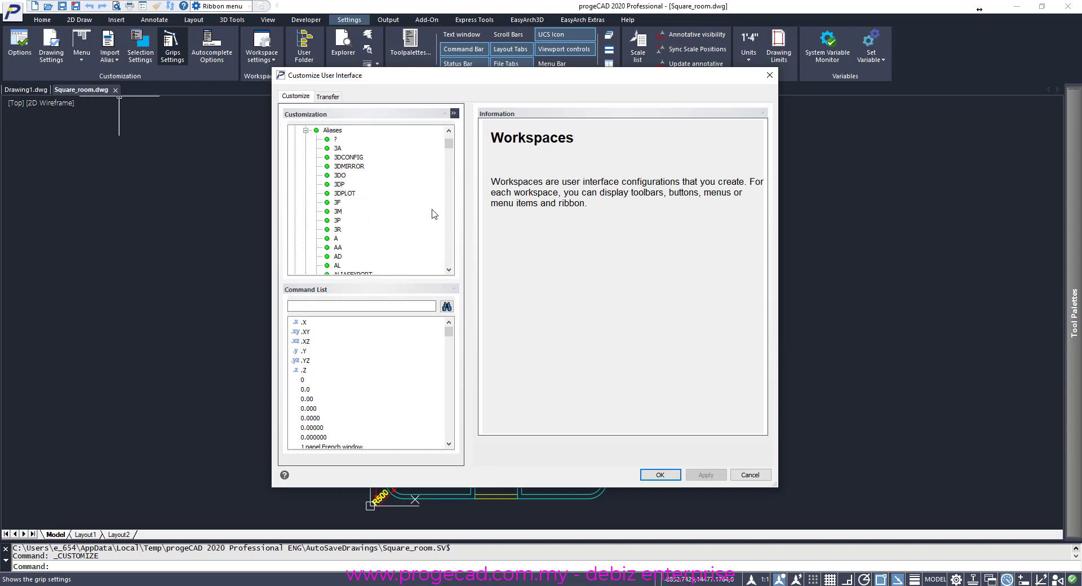
scroll(433, 212, down, 15)
click(339, 212)
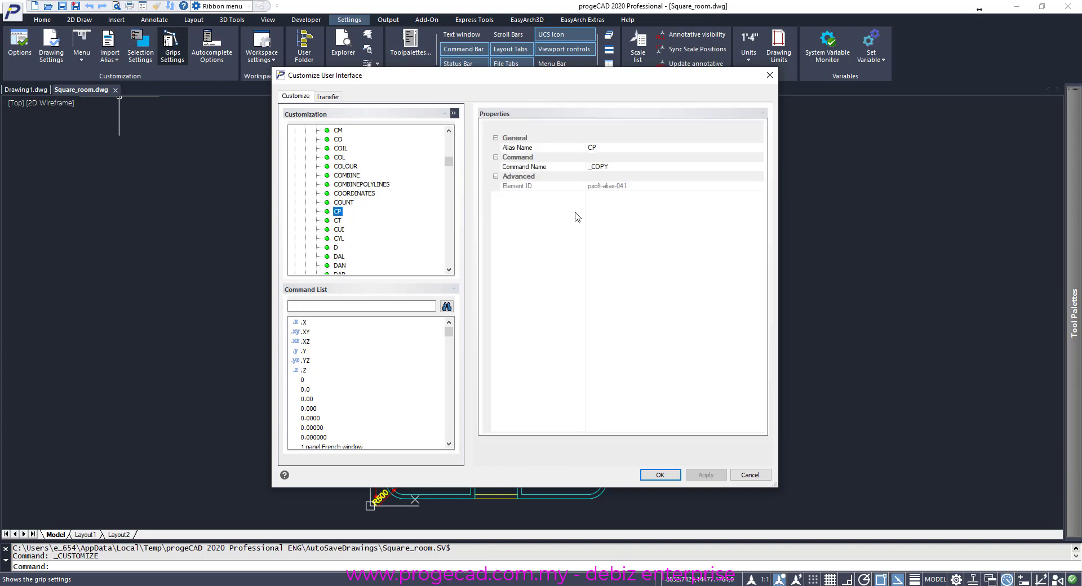
click(750, 475)
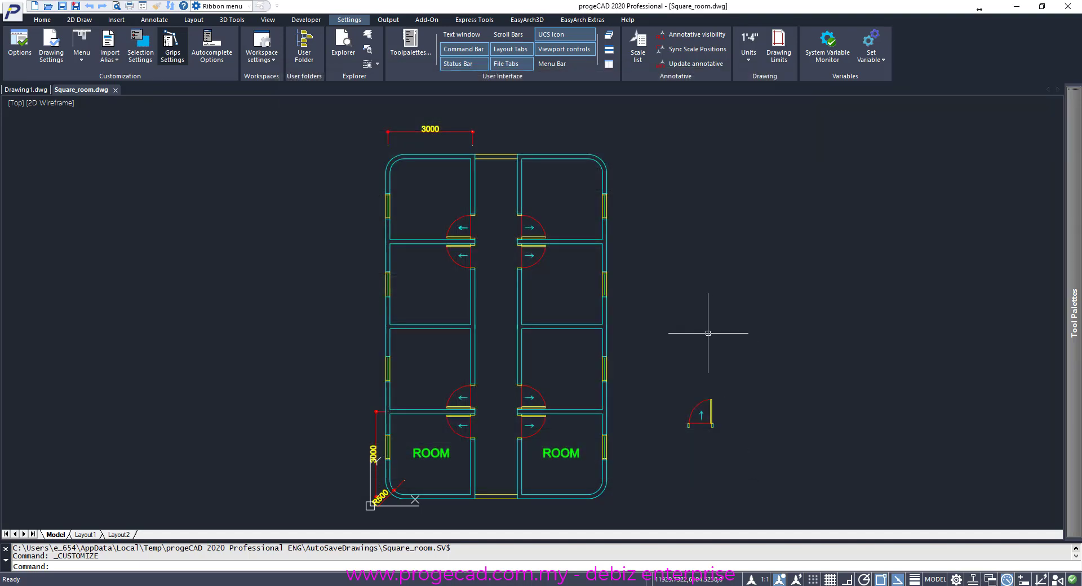
Step: Copy the standalone door beside the floor plan straight up using the CP alias, with Ortho mode on
text(CP)
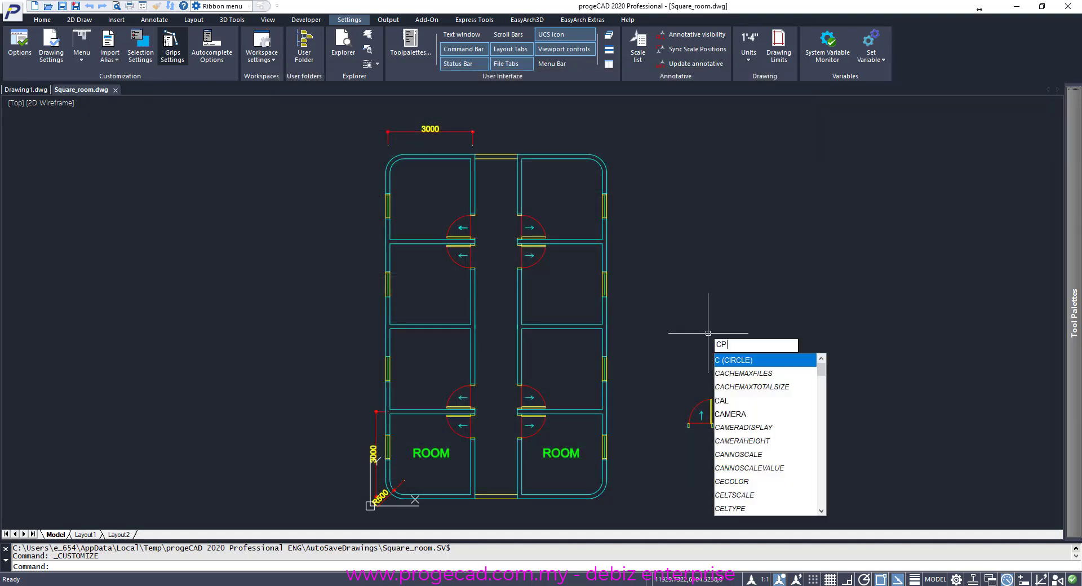
key(Return)
click(711, 416)
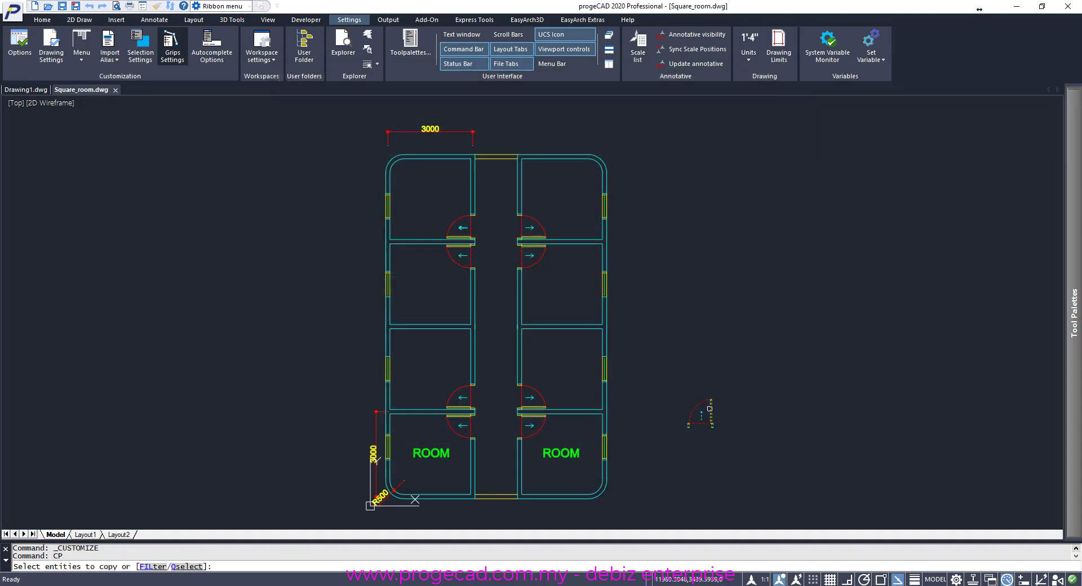
key(Return)
click(740, 432)
key(F8)
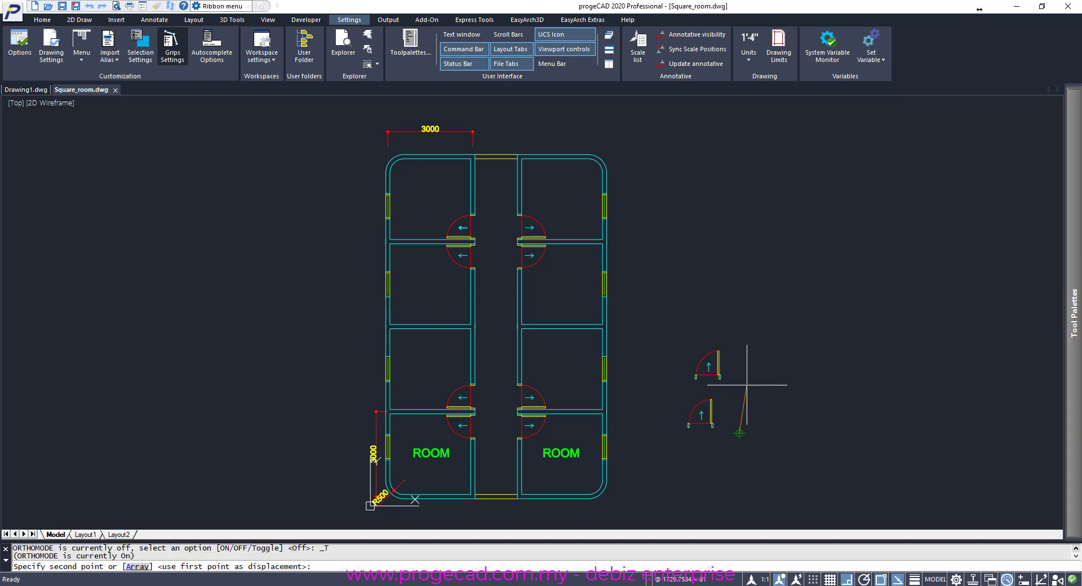
click(745, 379)
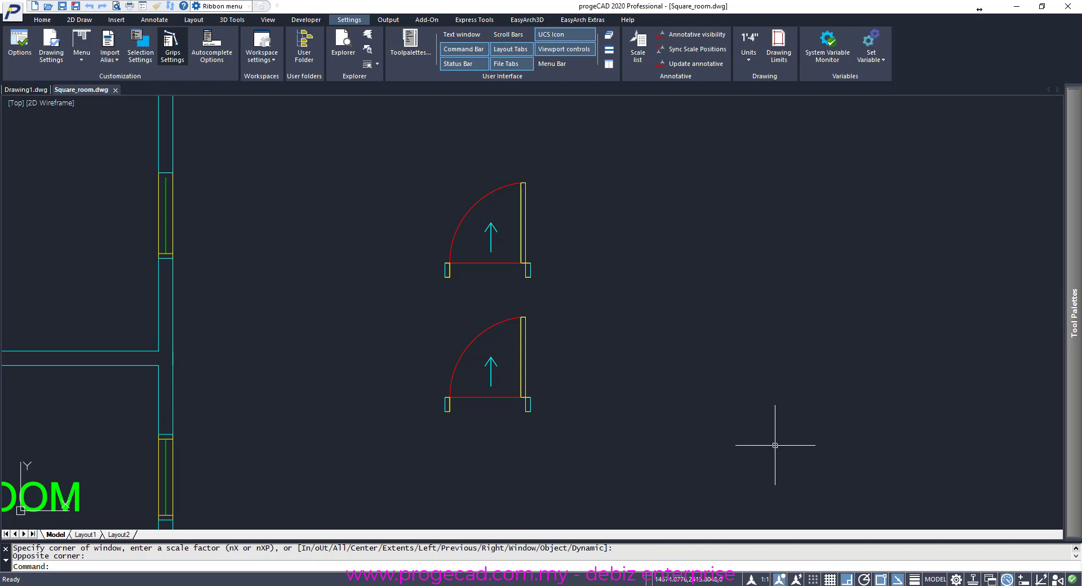
Step: Rename the PCAD command alias CP for _COPY to CC in the user interface customization and apply the change
click(82, 44)
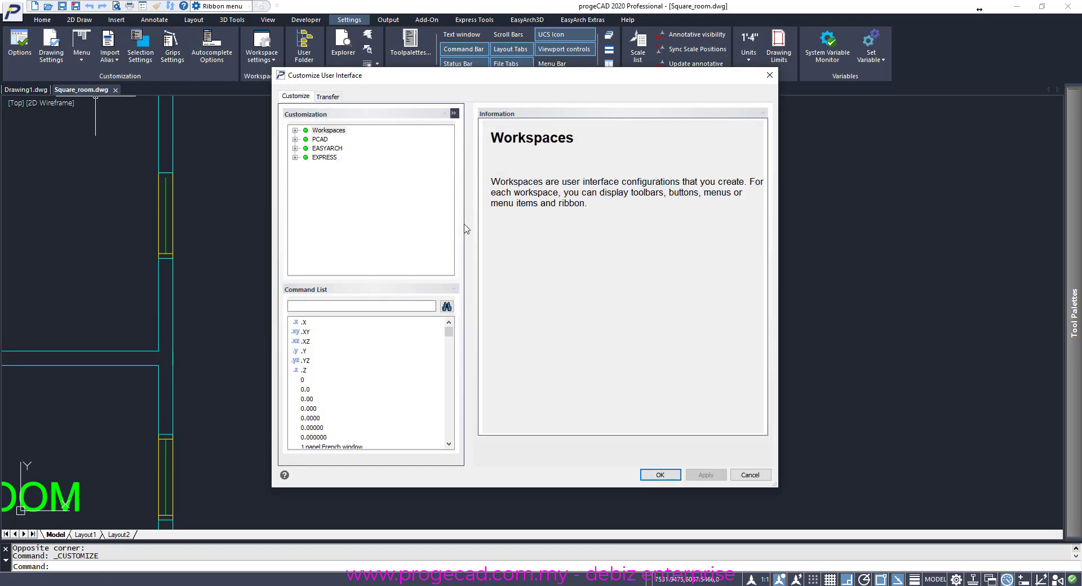
click(295, 140)
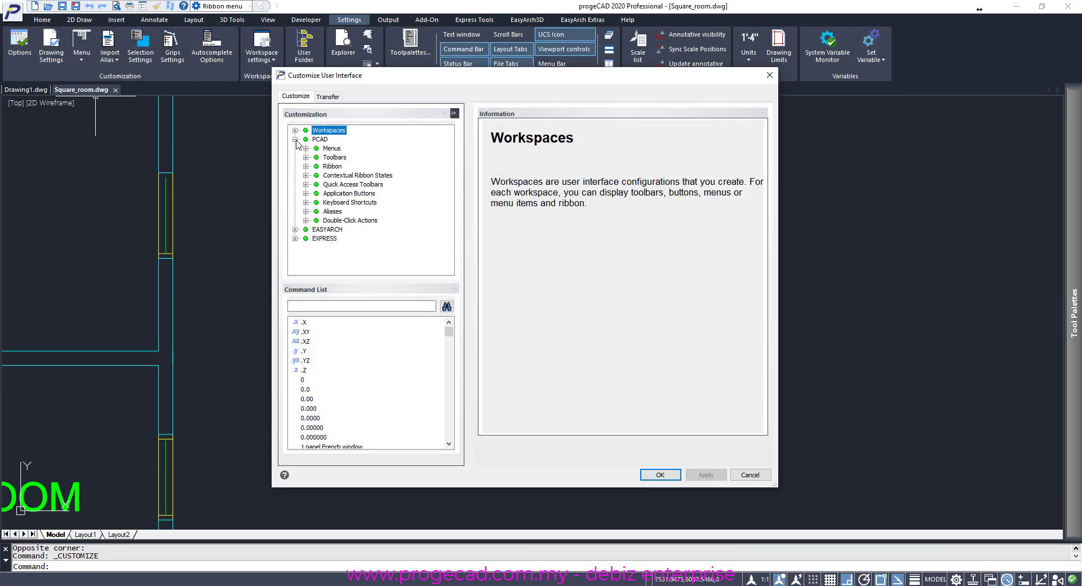
click(306, 212)
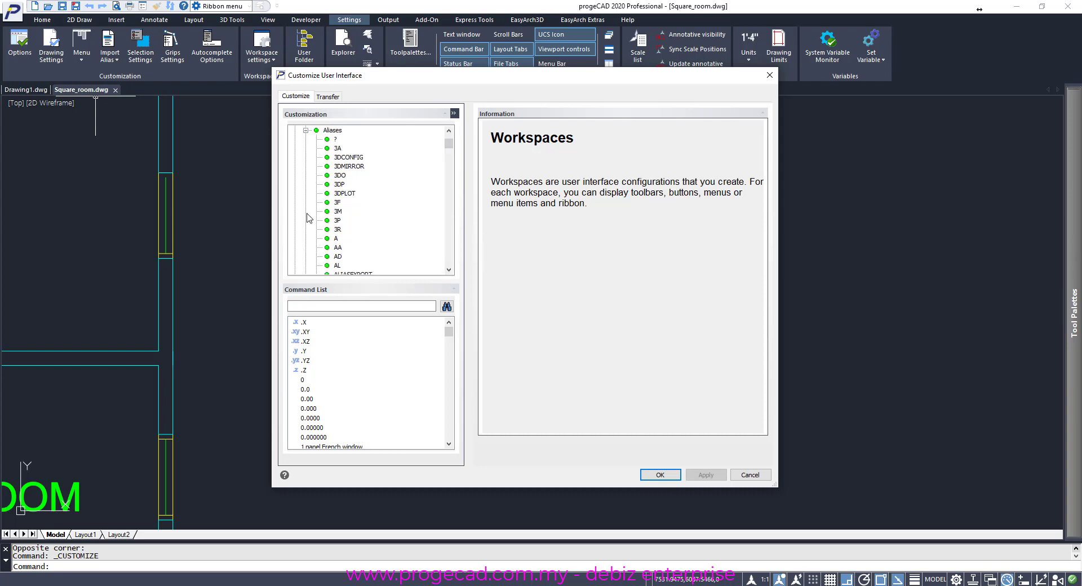
scroll(375, 214, down, 10)
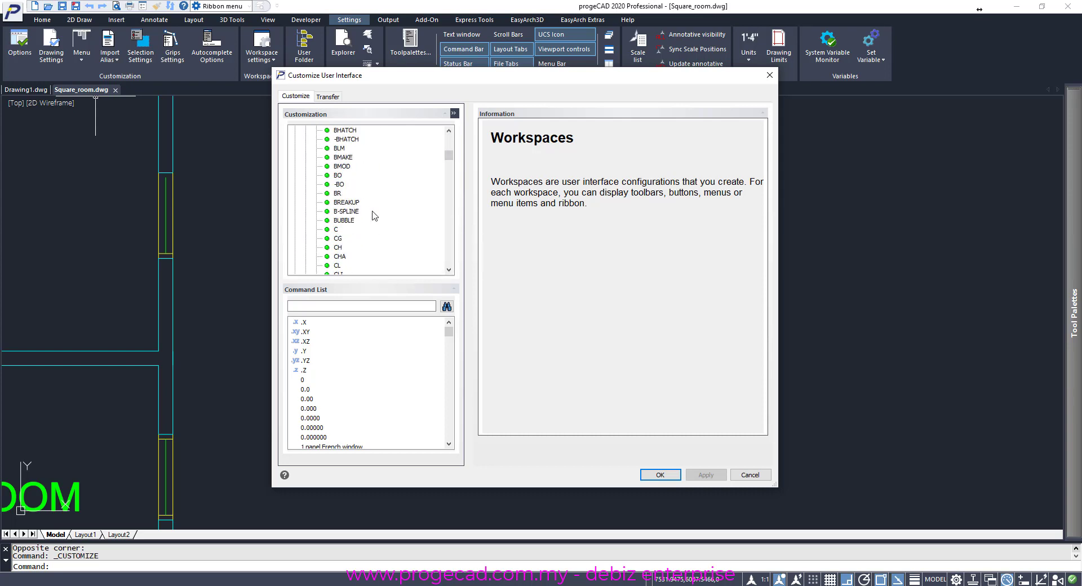
scroll(375, 215, down, 8)
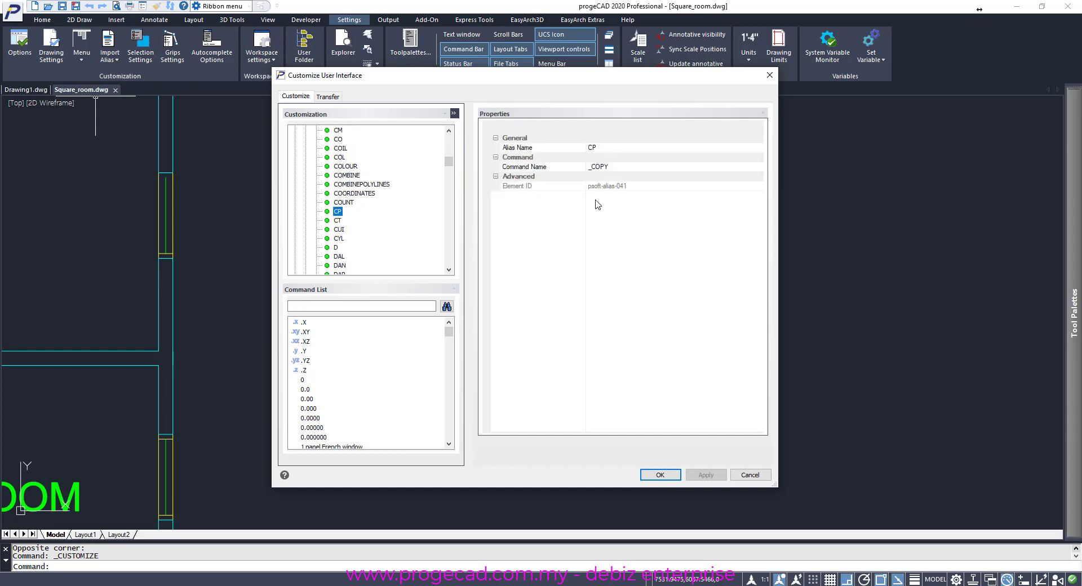
click(337, 212)
click(609, 149)
click(607, 147)
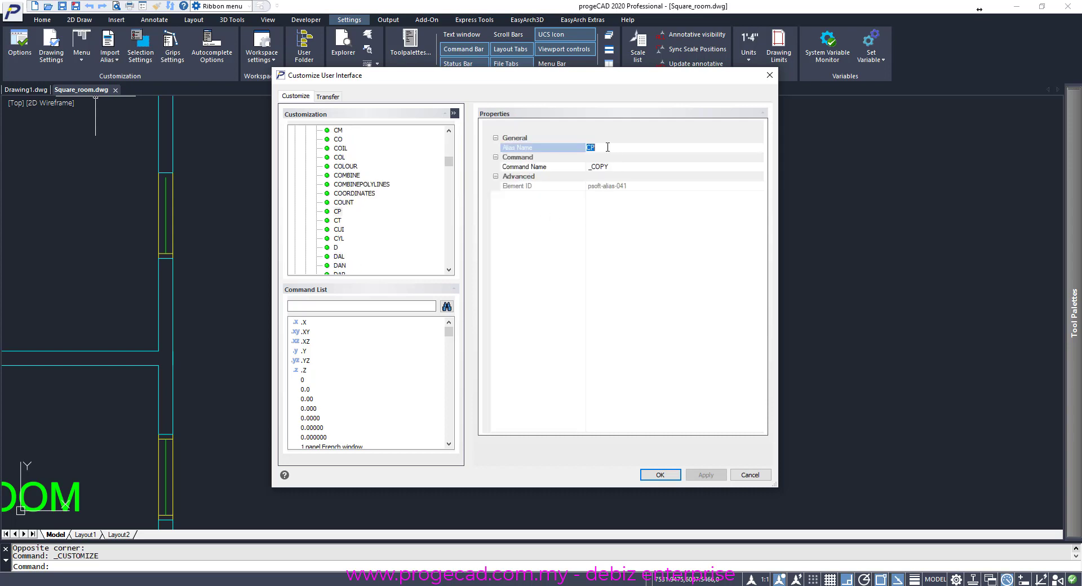
text(C)
click(619, 168)
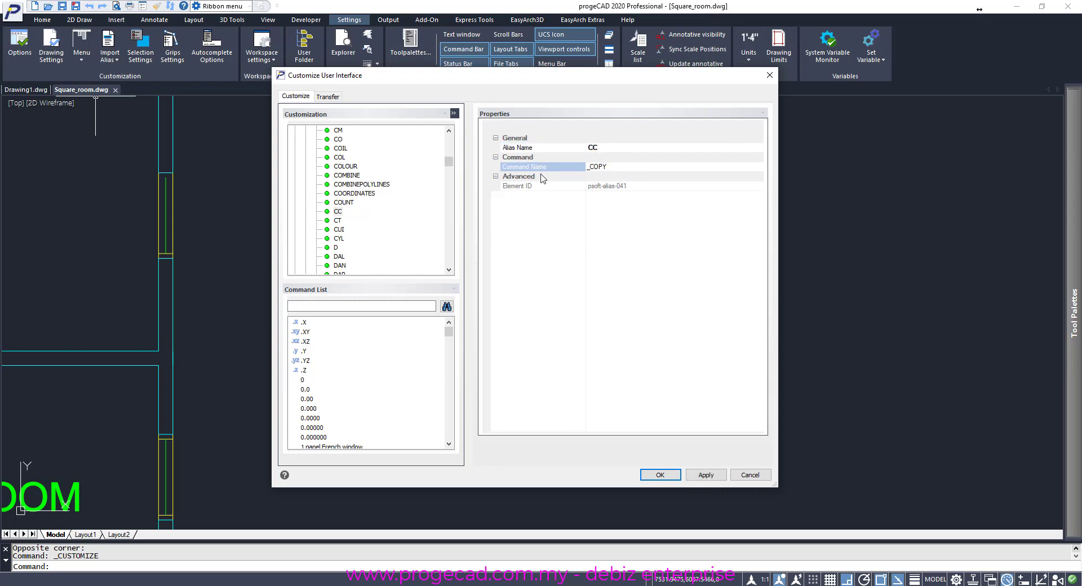
click(711, 478)
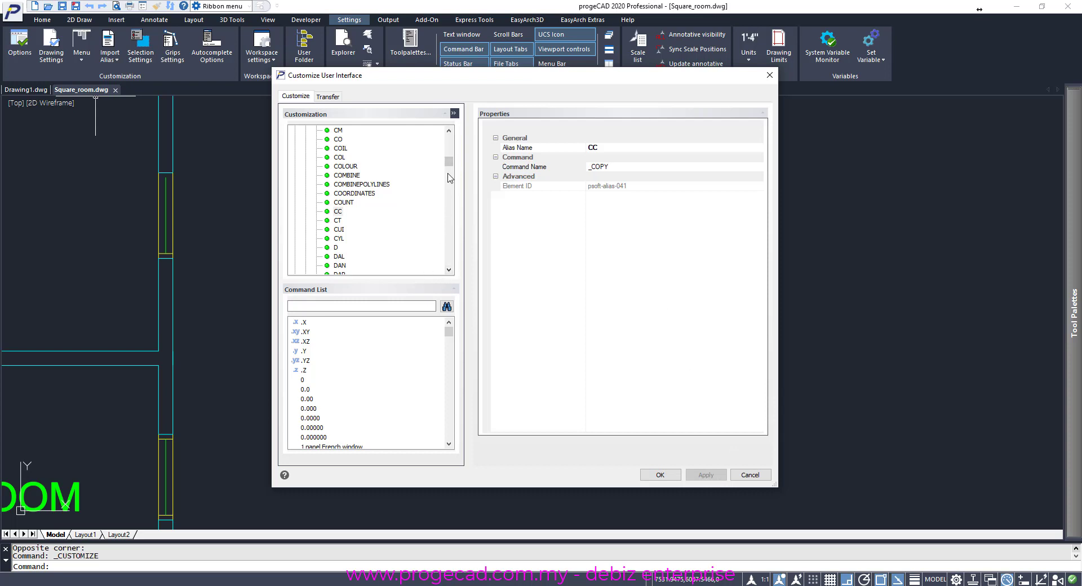
Step: Insert a new PCAD alias named CP for the command _COPY, apply it and close the customization with the changes saved
scroll(451, 168, up, 15)
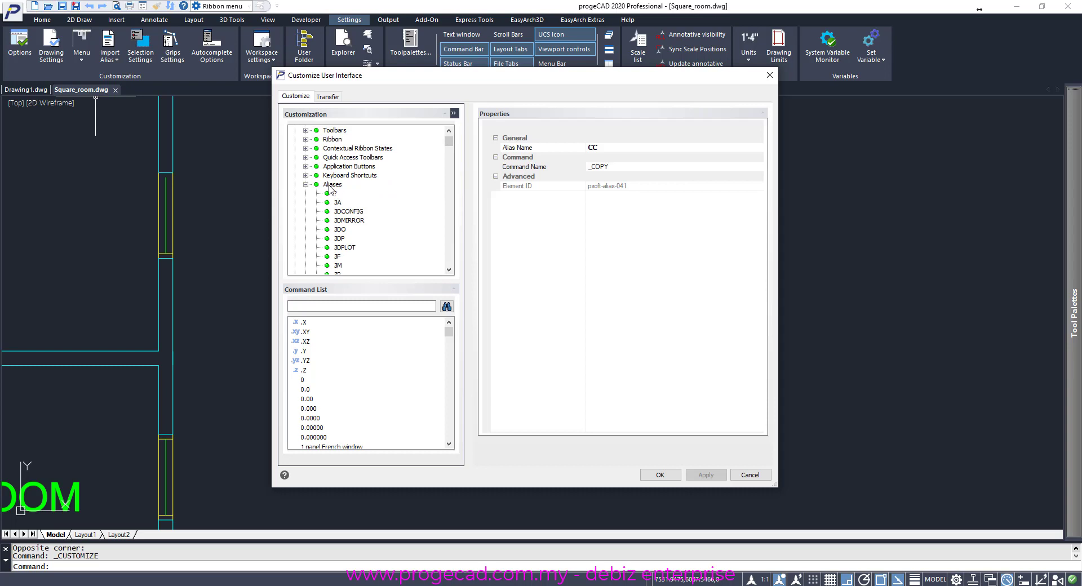
click(332, 185)
right_click(330, 187)
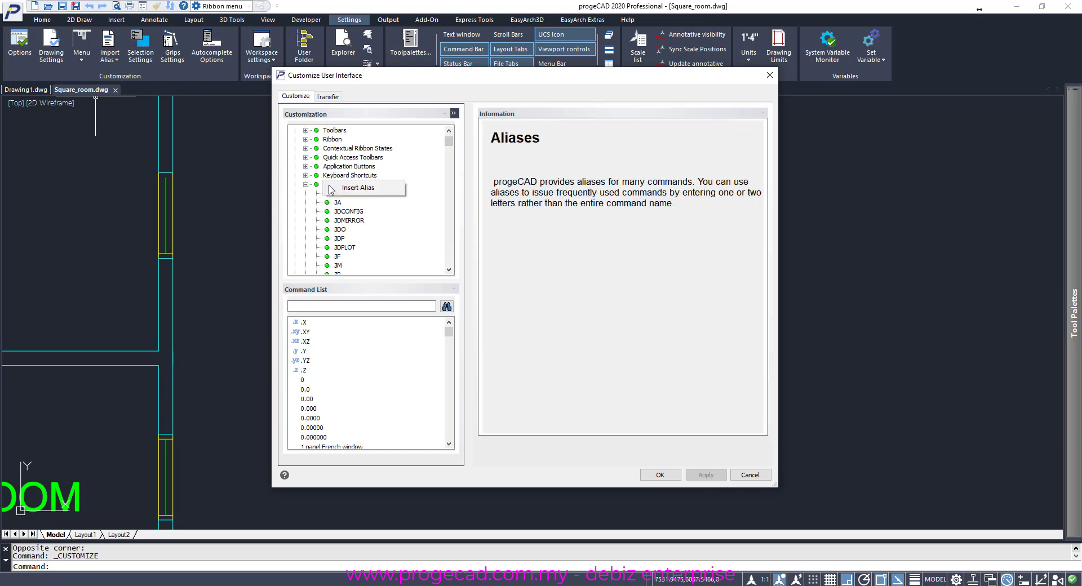
click(375, 188)
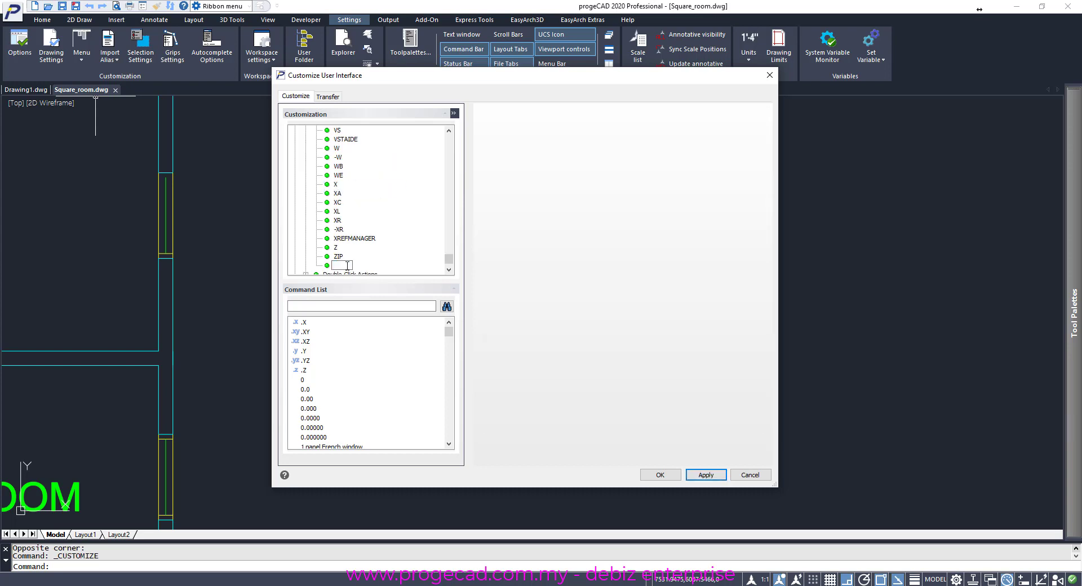
text(CP)
key(Return)
click(600, 168)
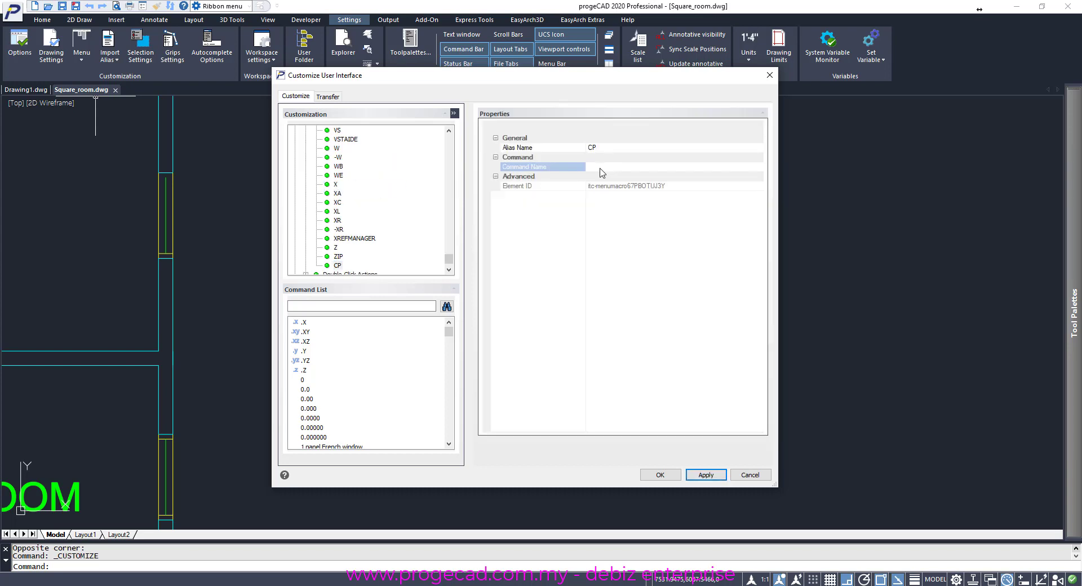
text(_COPY)
click(617, 184)
click(706, 475)
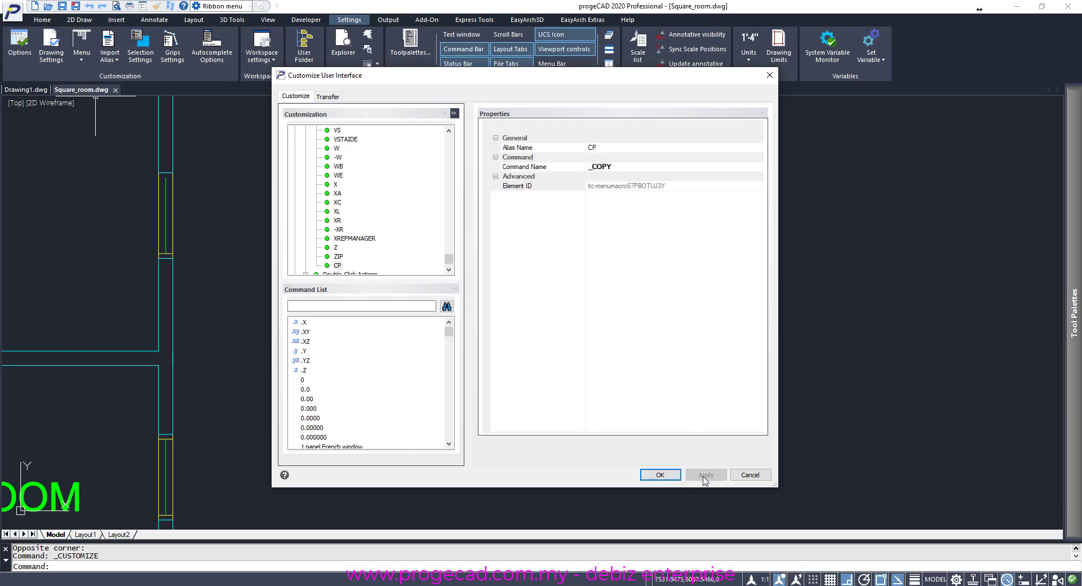
click(660, 475)
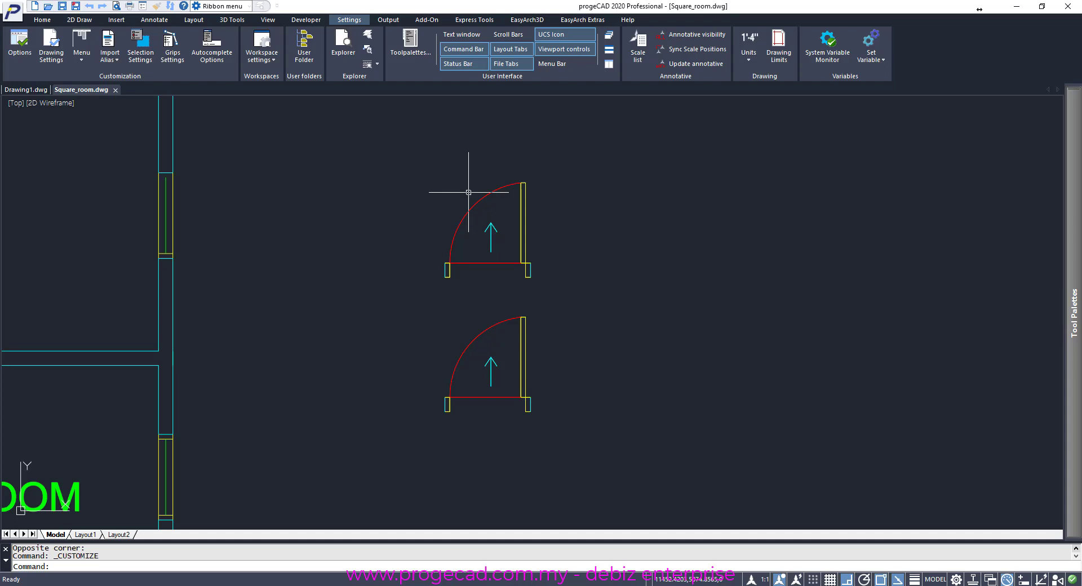
Step: Copy the upper standalone door horizontally to the right by about 1170 units using the CP alias
text(CP)
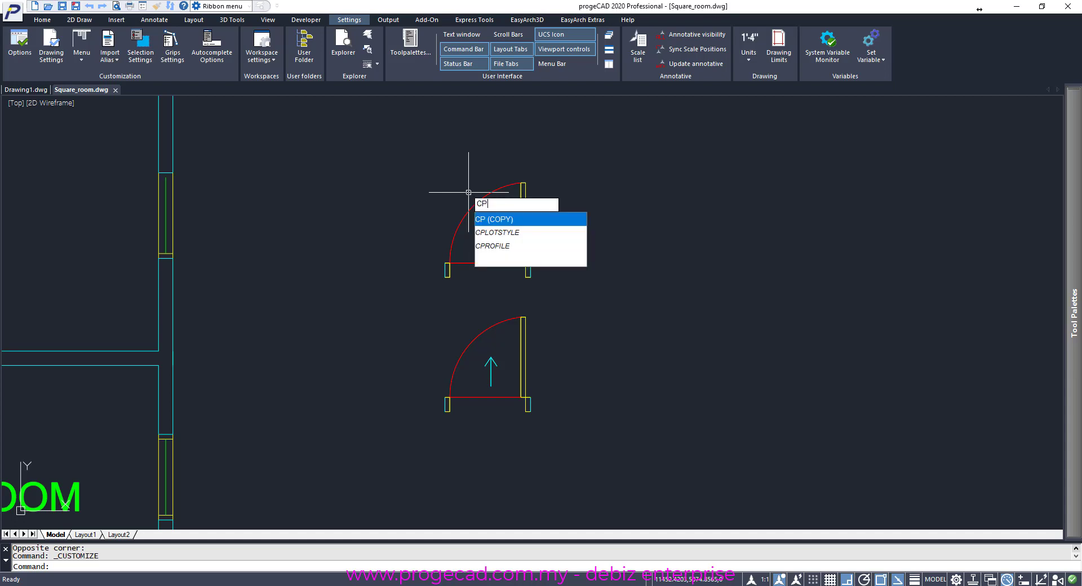
key(Return)
click(523, 217)
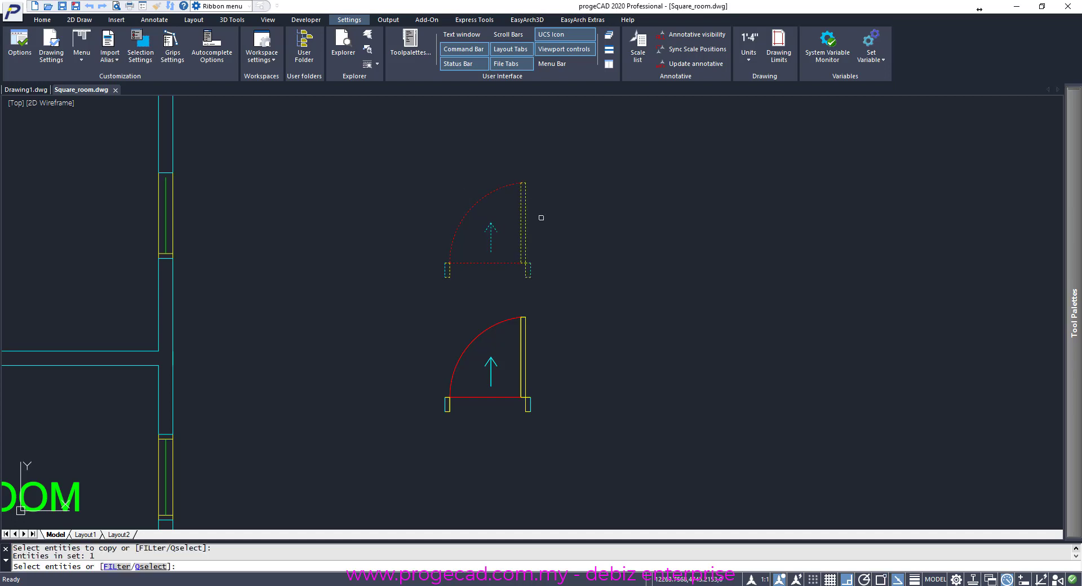
key(Return)
click(548, 307)
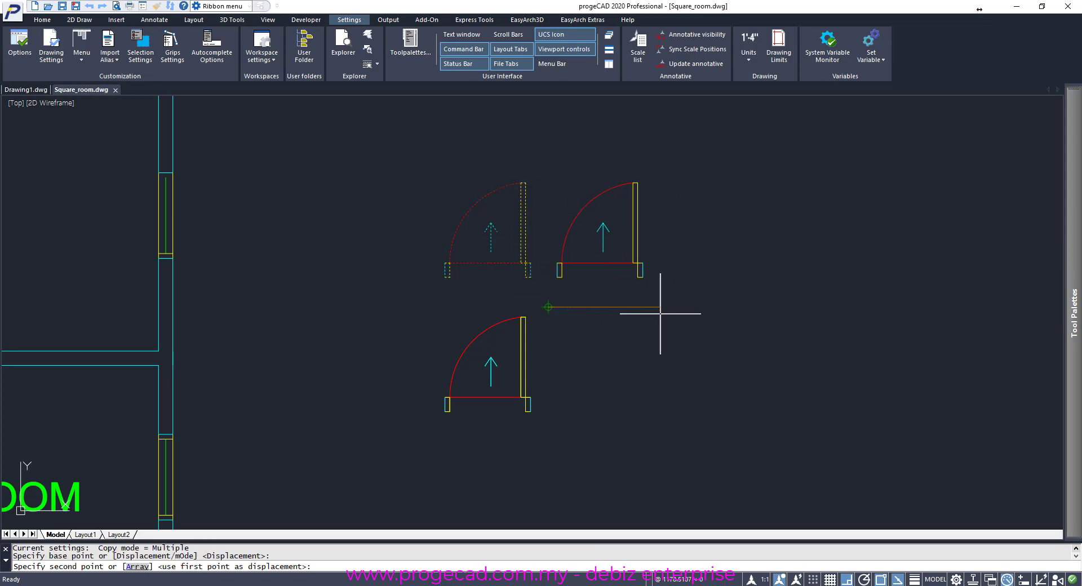
click(659, 313)
key(Escape)
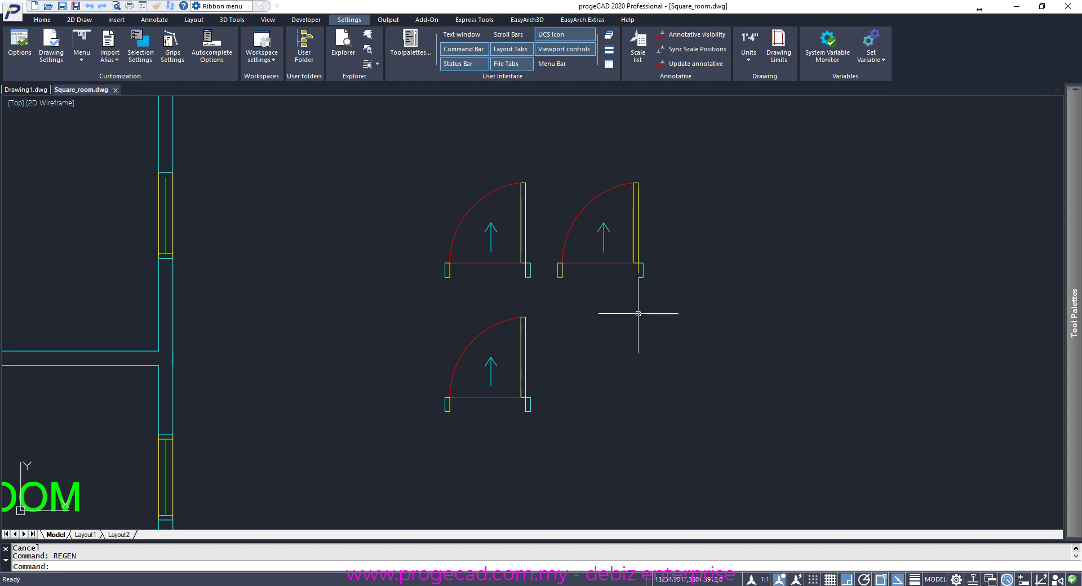
key(Escape)
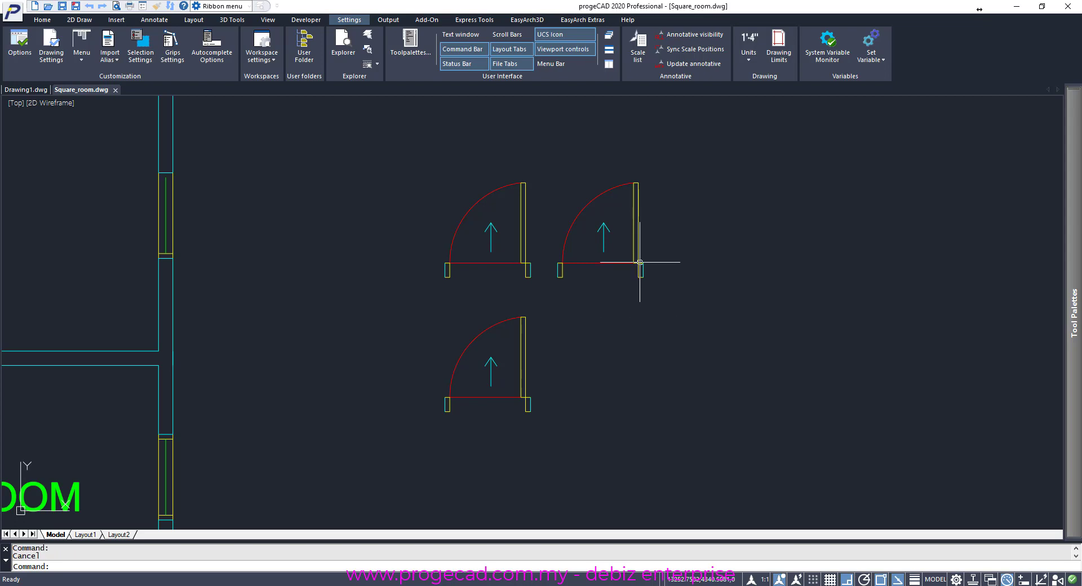
Step: Copy the upper-right standalone door straight down by about 1370 units using the CC alias
text(co)
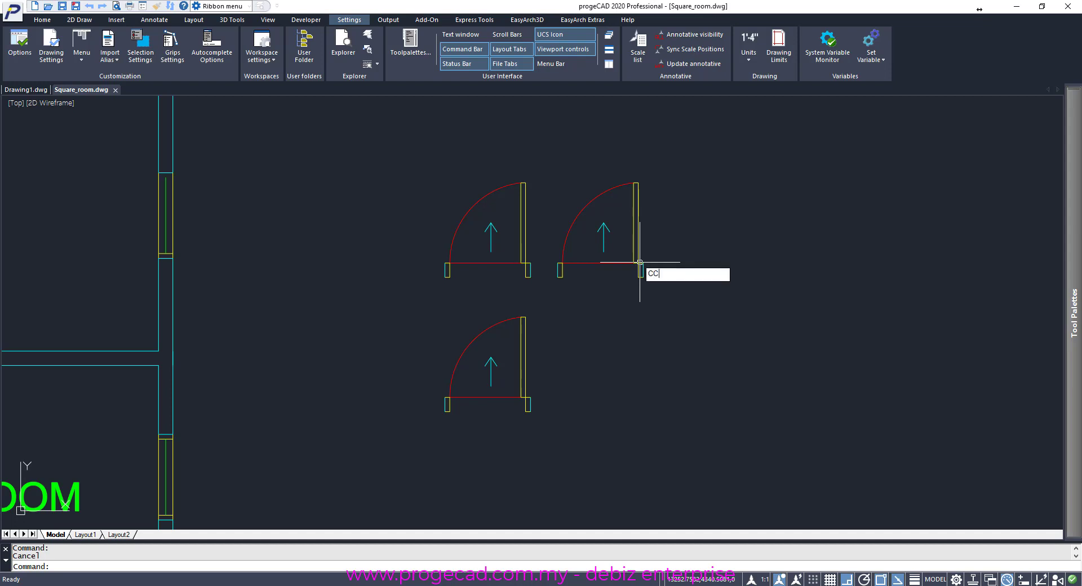
key(Return)
click(679, 278)
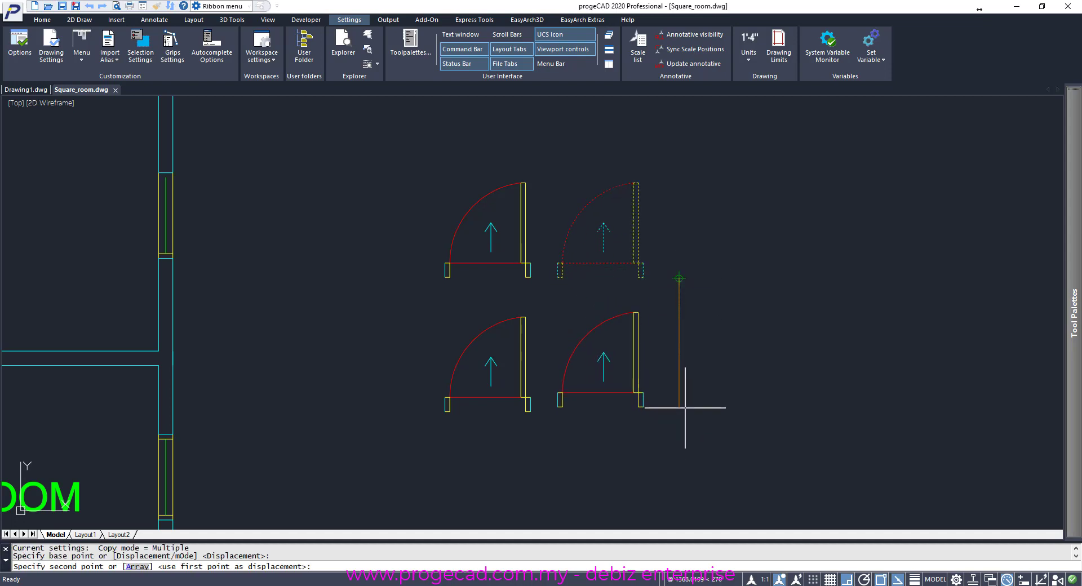
click(685, 407)
key(Return)
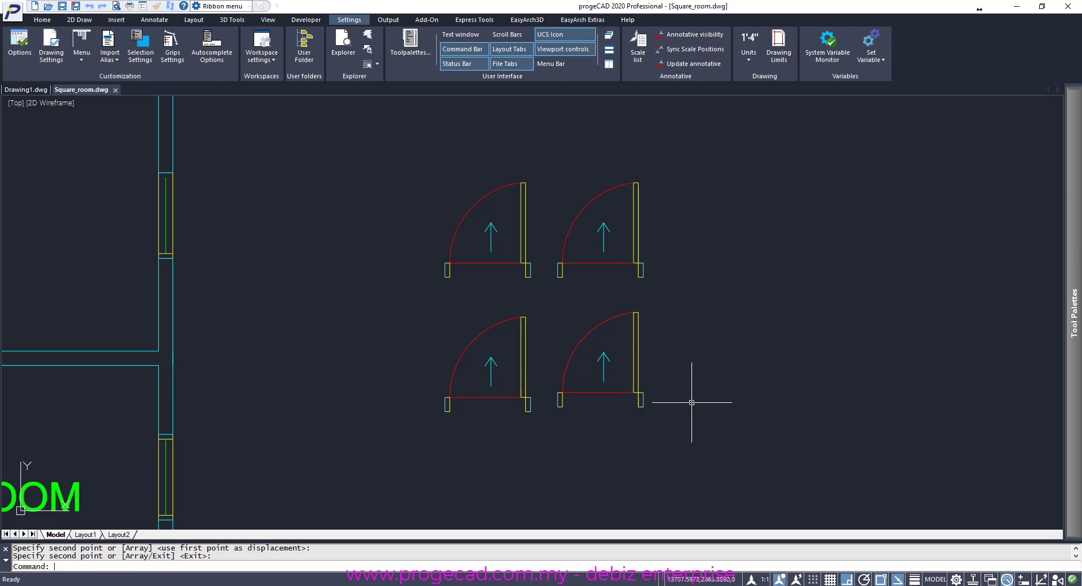
Step: Delete the PCAD alias CP for _COPY in the user interface customization, accept the changes and try running CP in the drawing
click(82, 43)
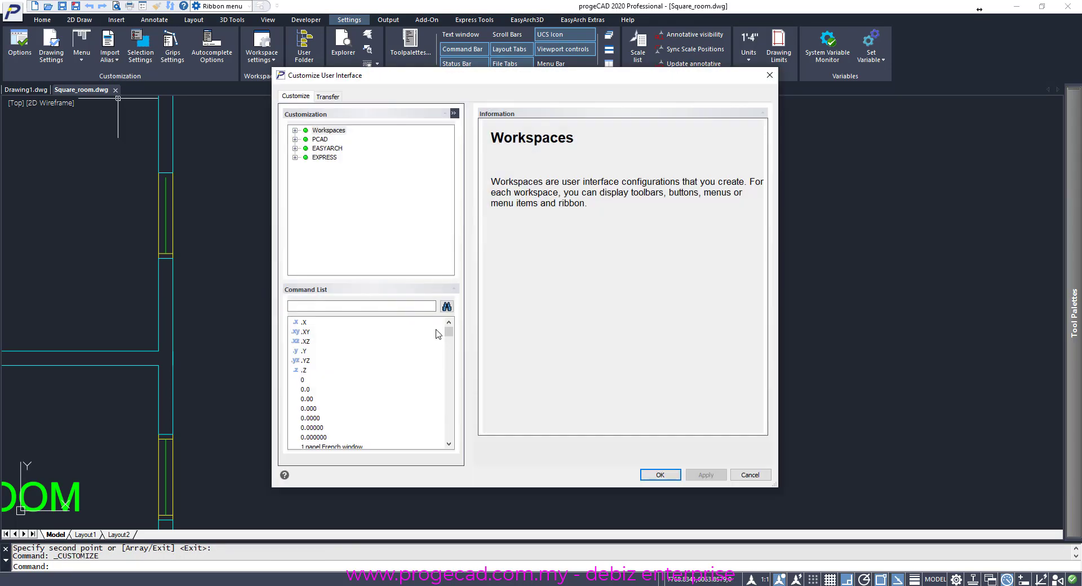
scroll(403, 212, down, 5)
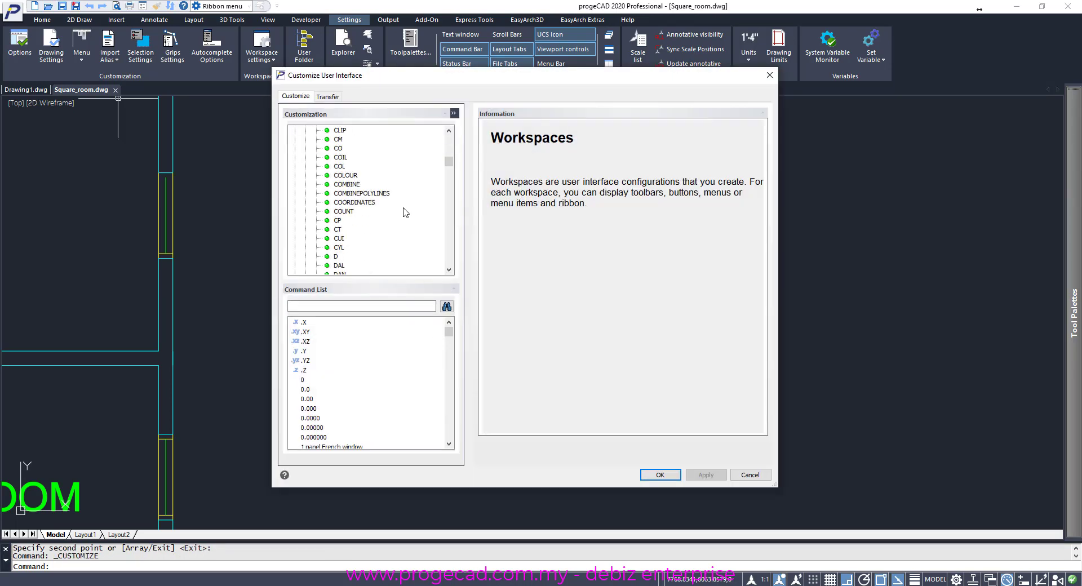
click(337, 221)
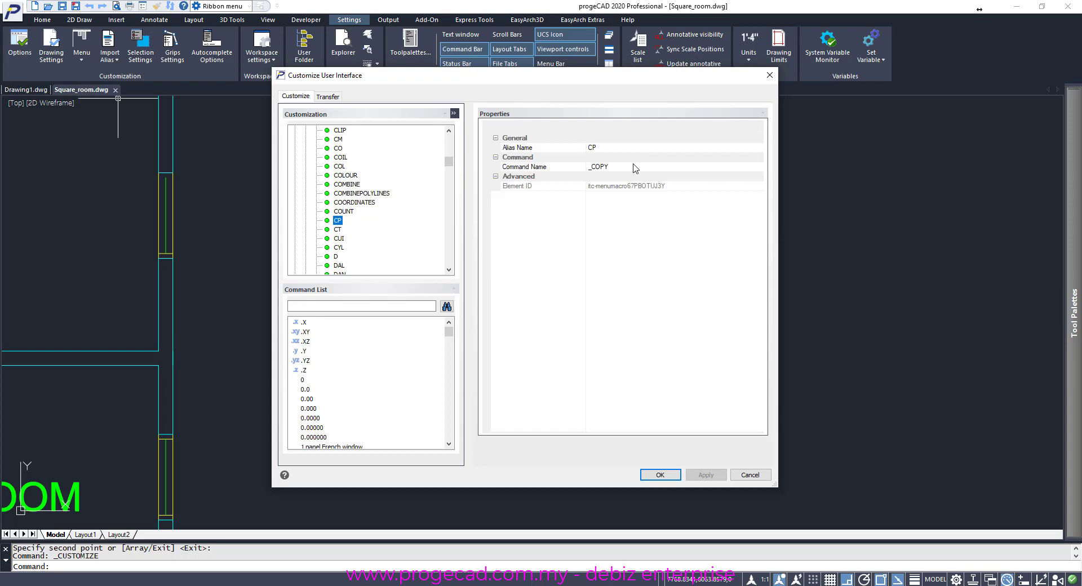
right_click(339, 224)
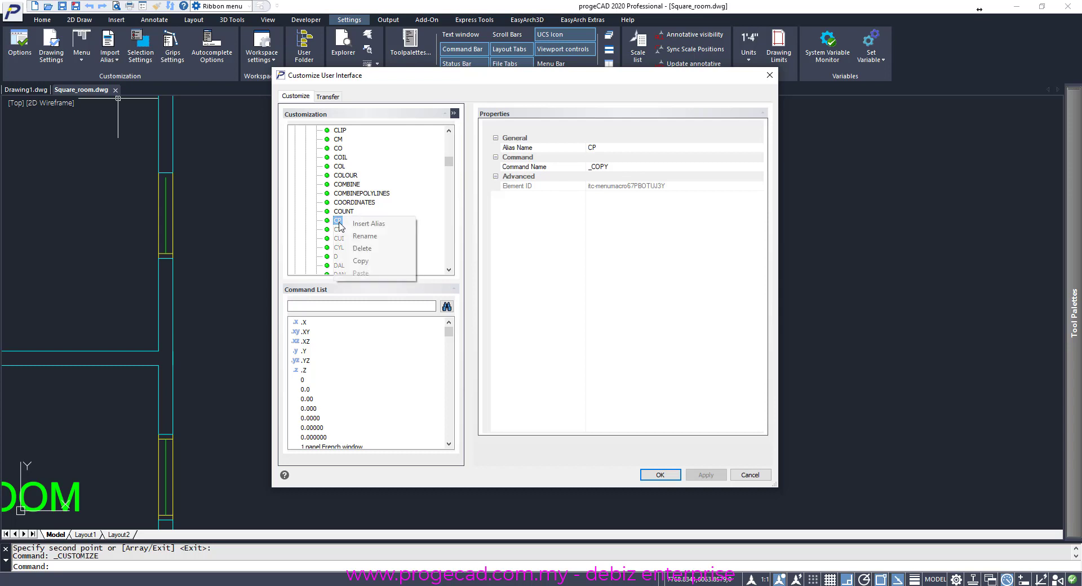
click(369, 251)
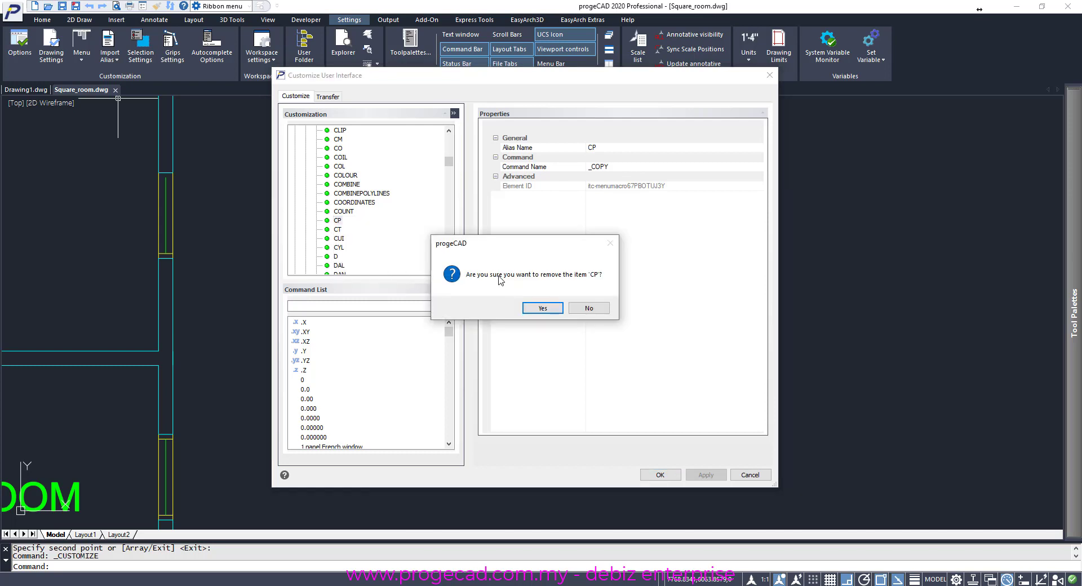
click(549, 310)
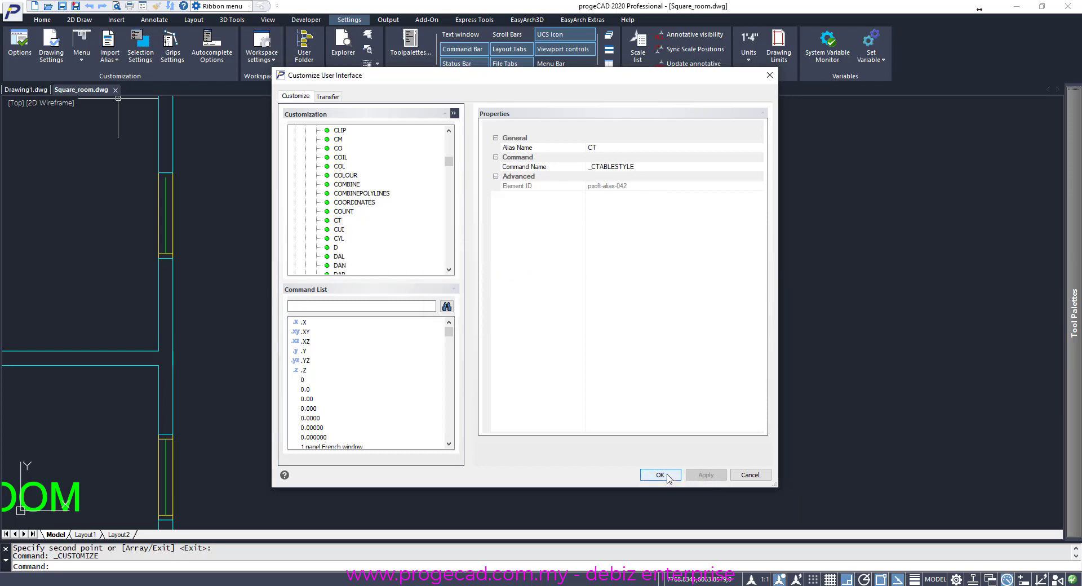
click(660, 474)
text(CP)
key(Return)
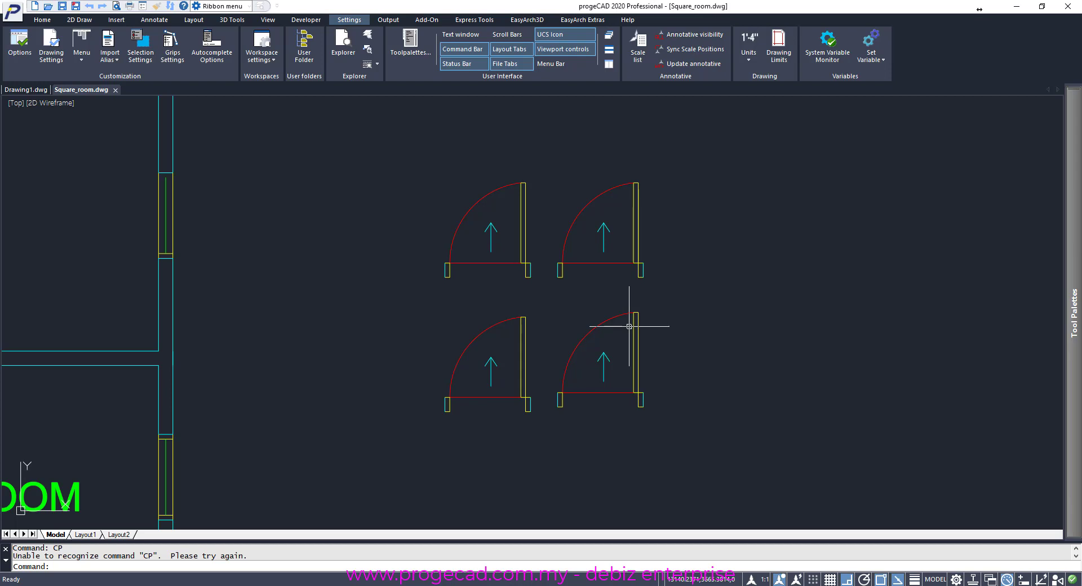
Step: Copy all four standalone doors together horizontally to the right using the CC alias, making two rows of four doors
text(CC)
key(Return)
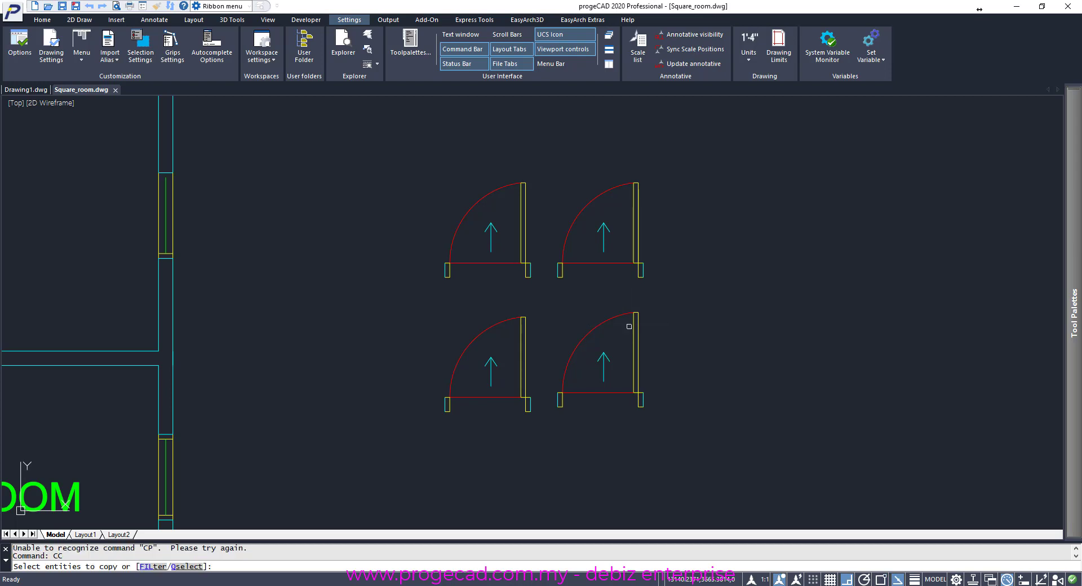
click(677, 236)
click(460, 417)
key(Return)
click(541, 331)
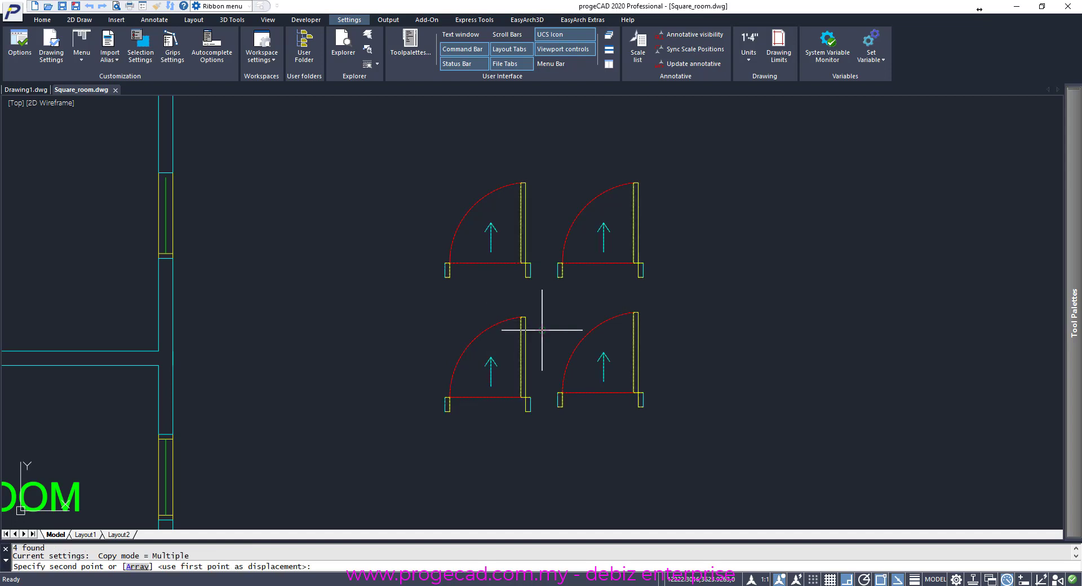
click(767, 322)
key(Return)
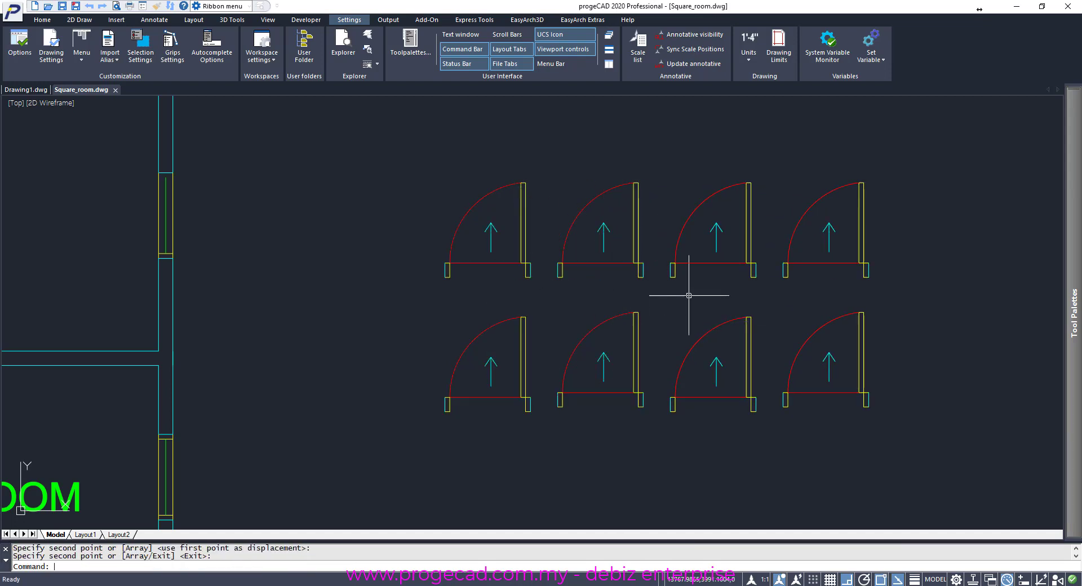